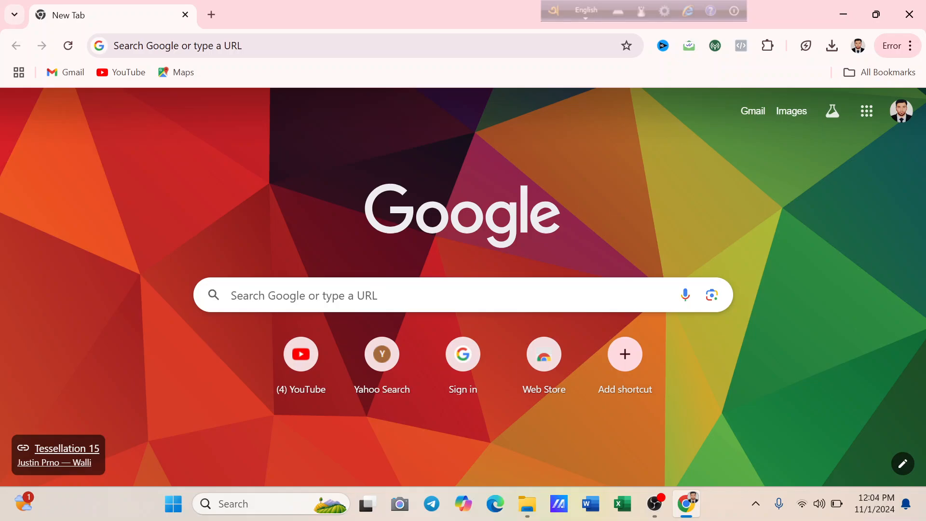
- Search the web for "canva" and open the official Canva website
left_click(377, 295)
type("canva")
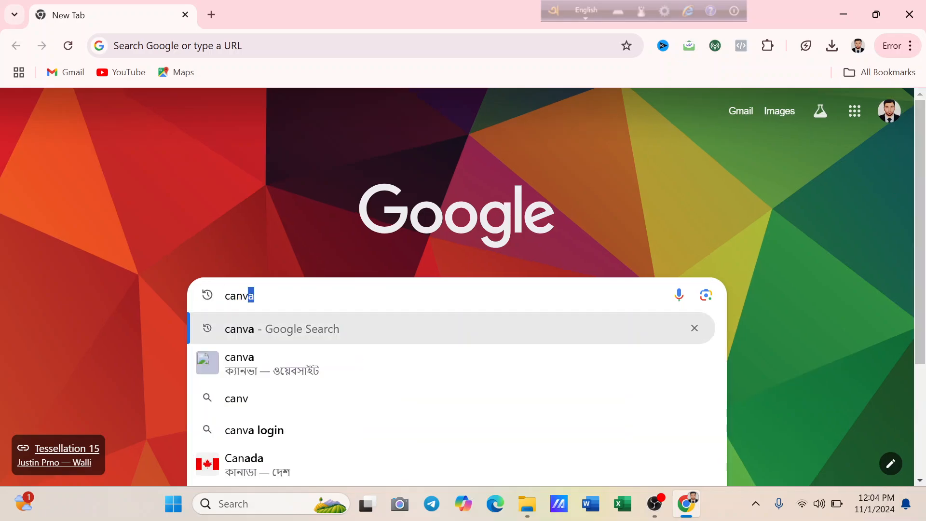
key("Return")
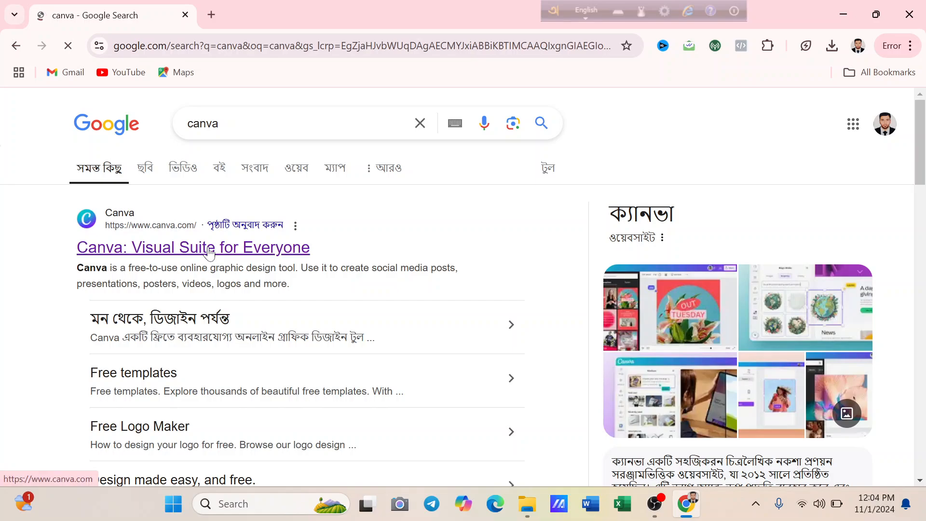
left_click(209, 249)
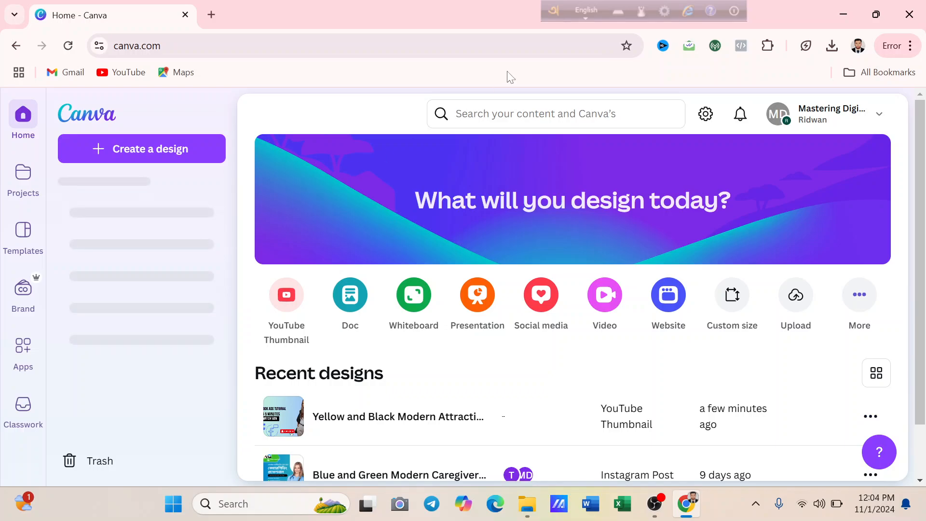
- Search Canva's content for "youtube banner"
left_click(535, 114)
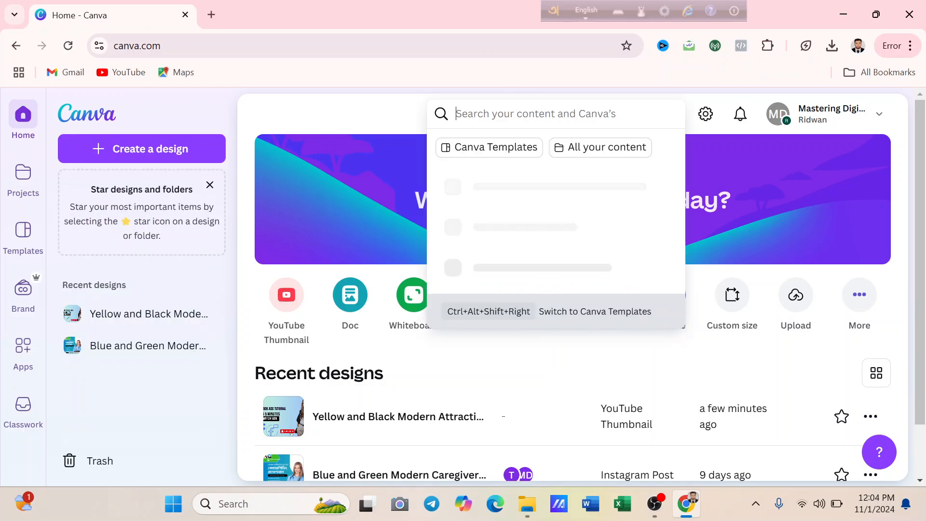
type("youtu")
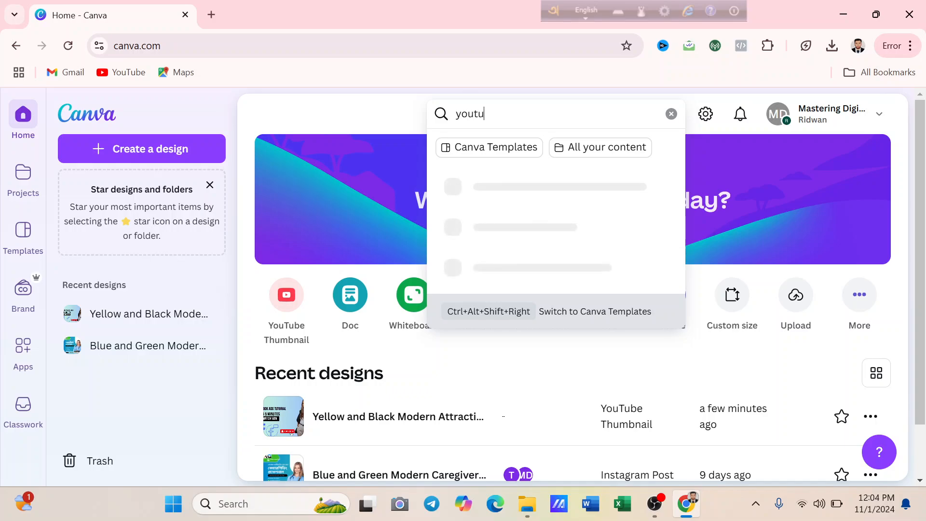
type("be banner")
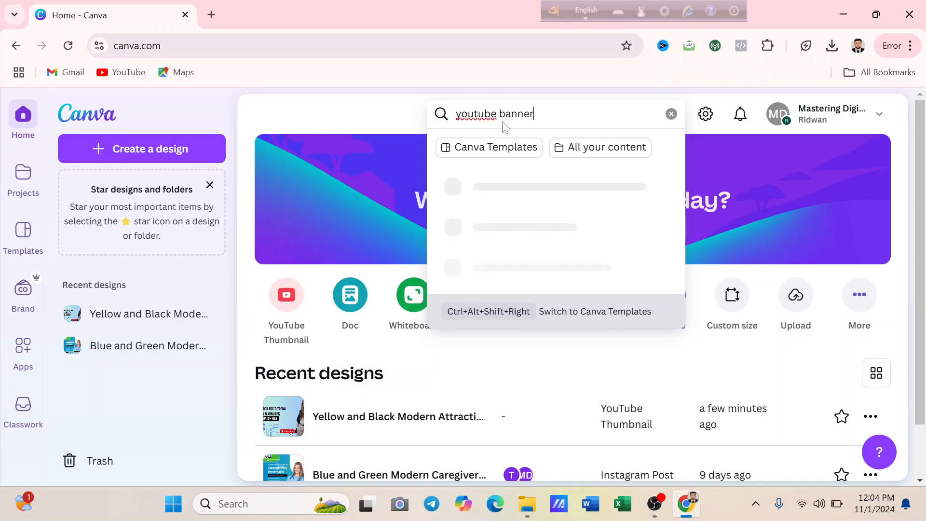
key("Return")
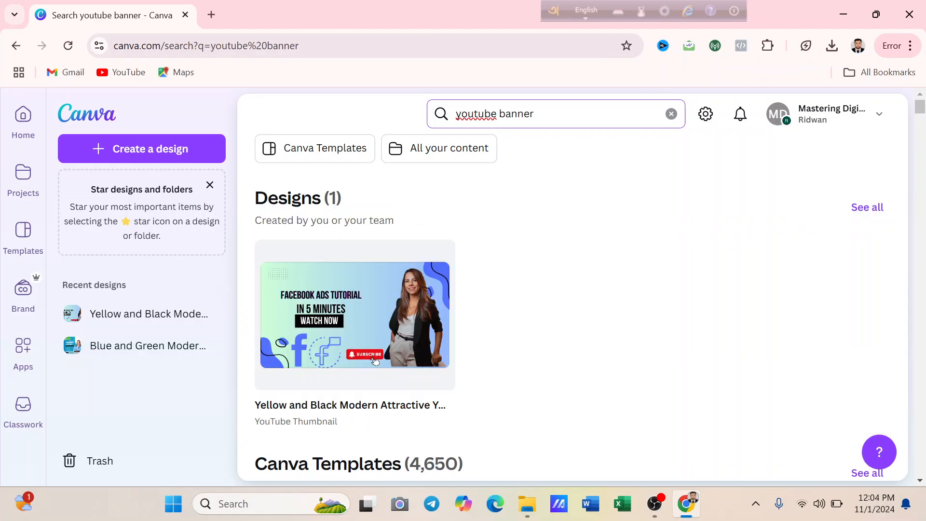
- Browse the YouTube banner templates among the search results and compare their designs
scroll(530, 193, "down", 7)
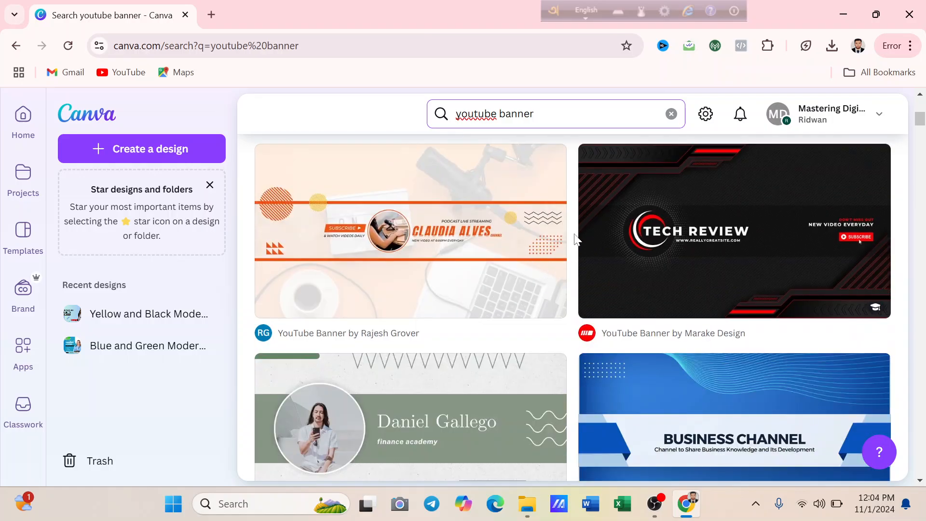
scroll(448, 267, "down", 1)
scroll(448, 267, "down", 10)
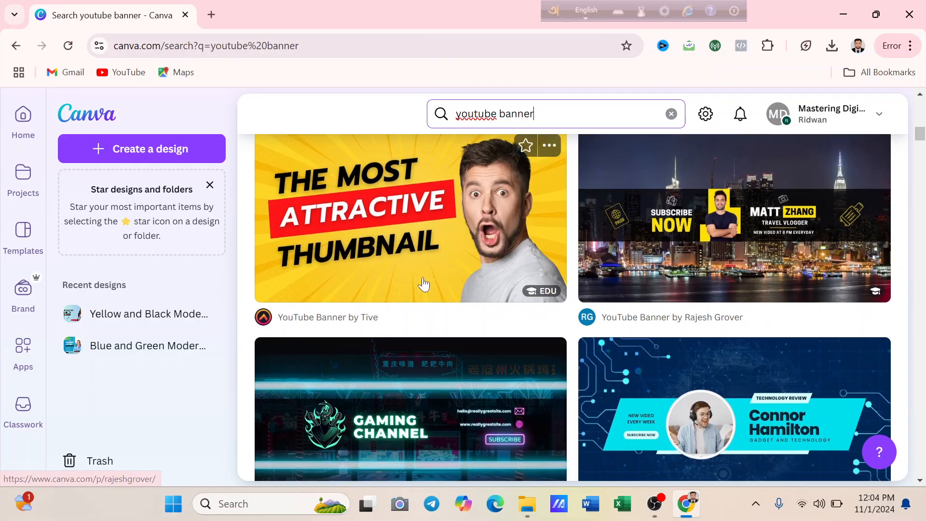
scroll(423, 276, "down", 9)
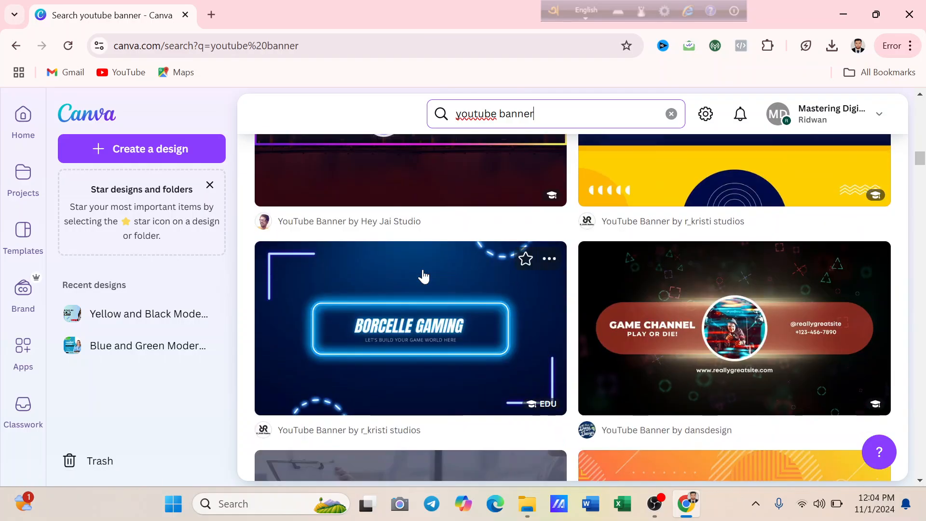
scroll(424, 276, "down", 3)
scroll(423, 276, "down", 9)
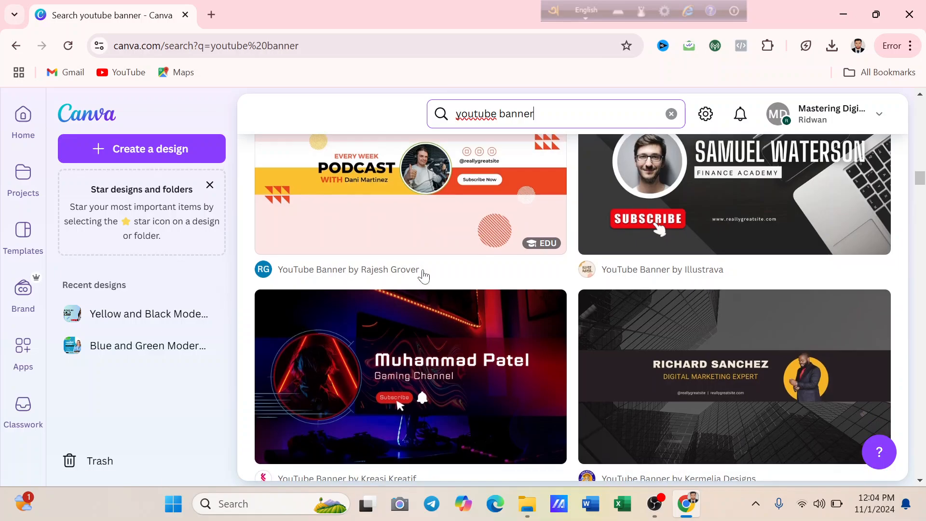
scroll(519, 368, "up", 3)
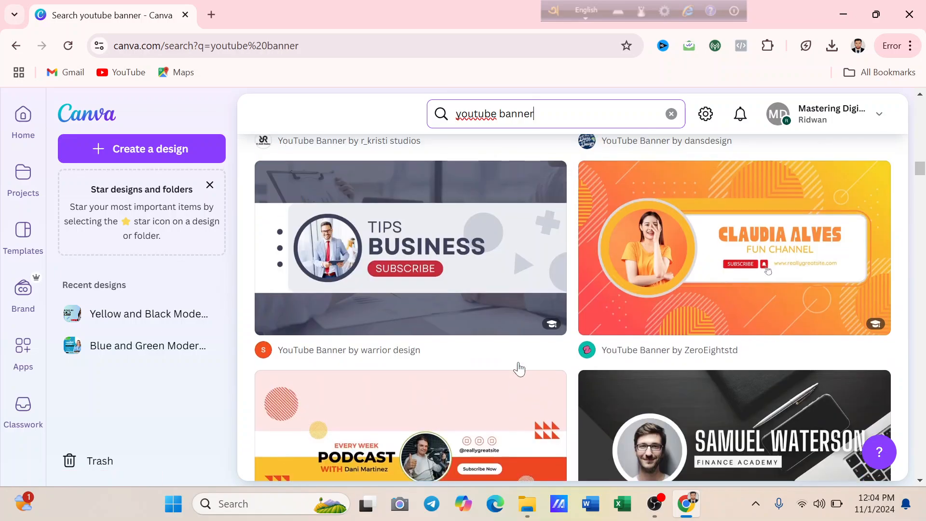
scroll(519, 368, "down", 3)
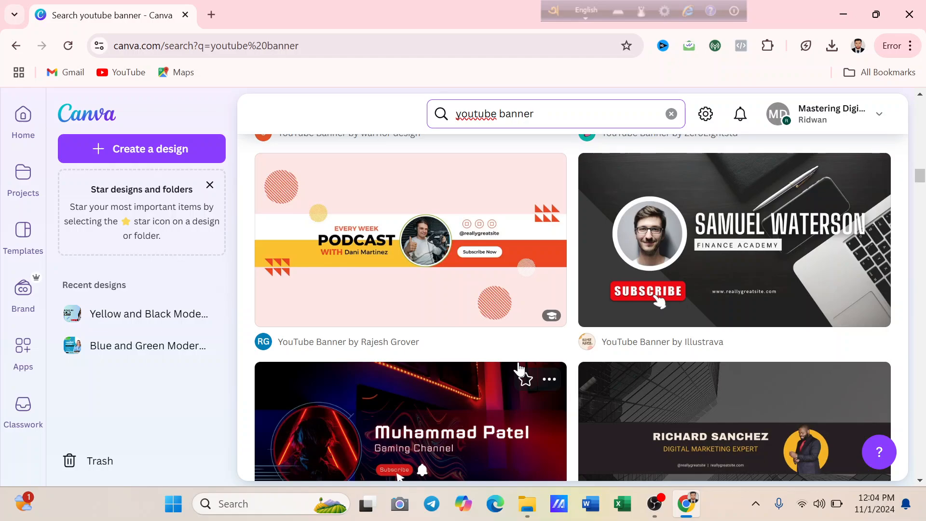
scroll(519, 368, "down", 5)
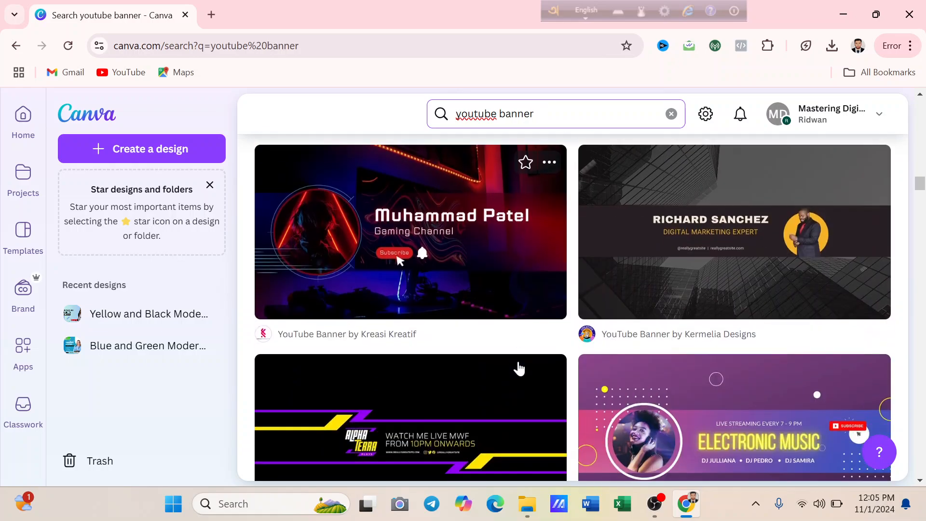
scroll(519, 368, "down", 5)
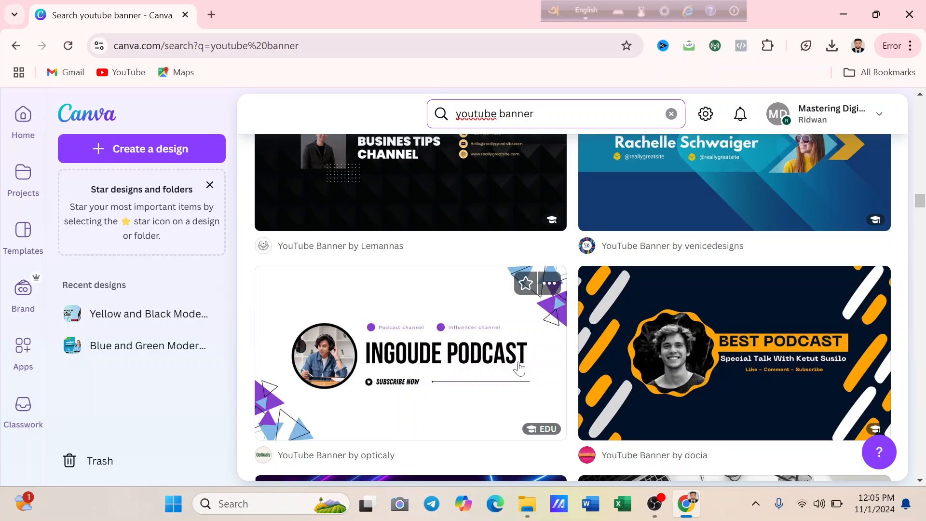
scroll(519, 368, "up", 3)
scroll(519, 368, "up", 5)
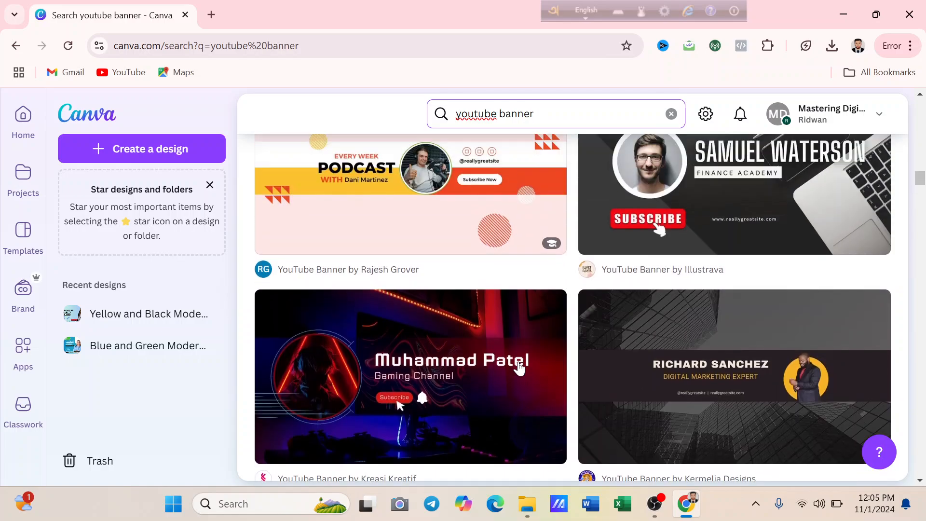
- Start customizing the Black Modern Vlogger YouTube Banner template with the Finance Academy subtitle
scroll(519, 368, "up", 3)
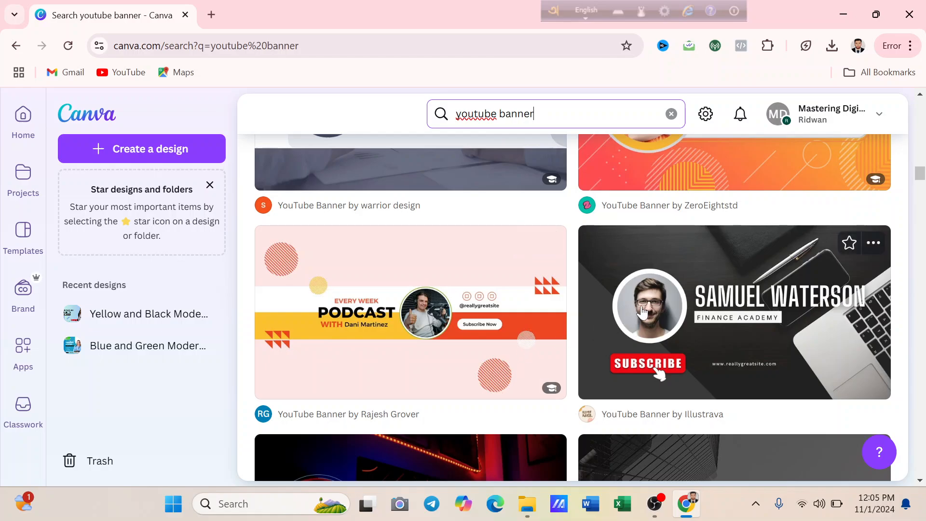
left_click(749, 348)
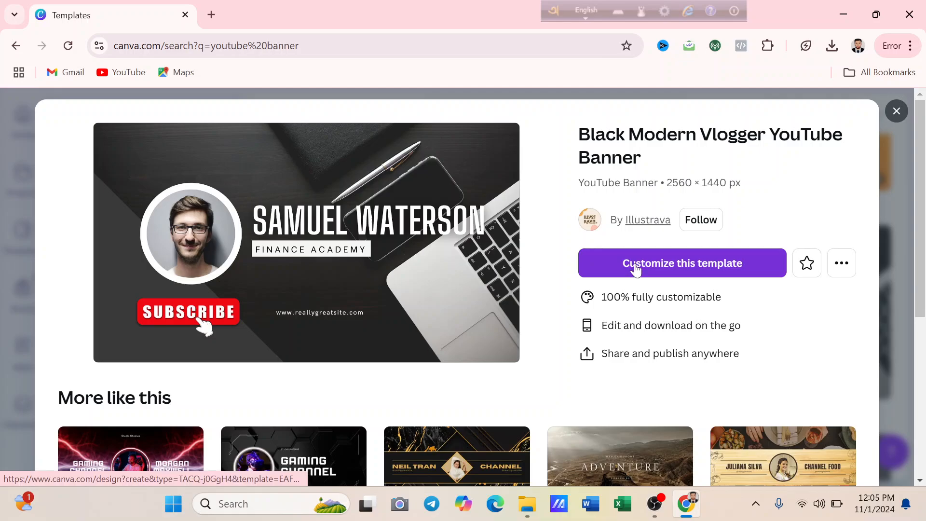
left_click(634, 269)
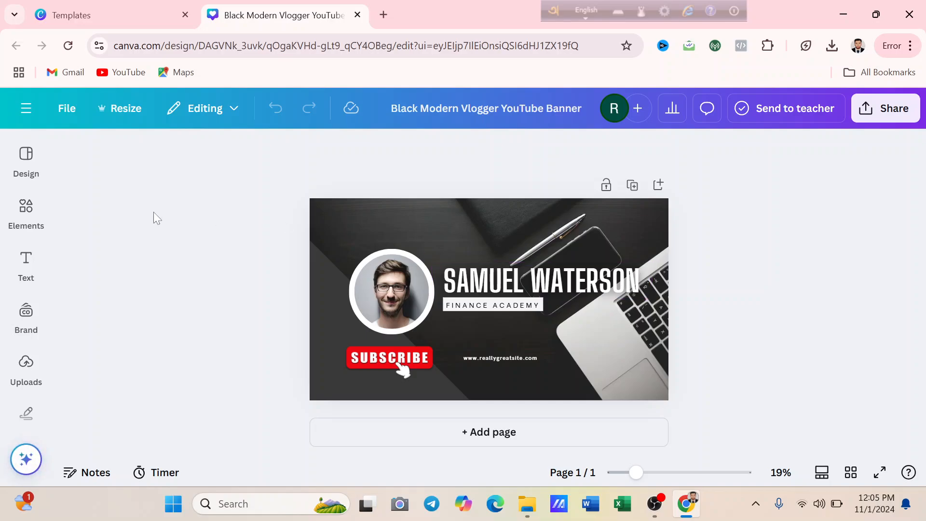
- Search the design templates for "Food YouTube Banner" and apply the Red and Green Illustrative Food Recipe YouTube Banner to the page
left_click(26, 173)
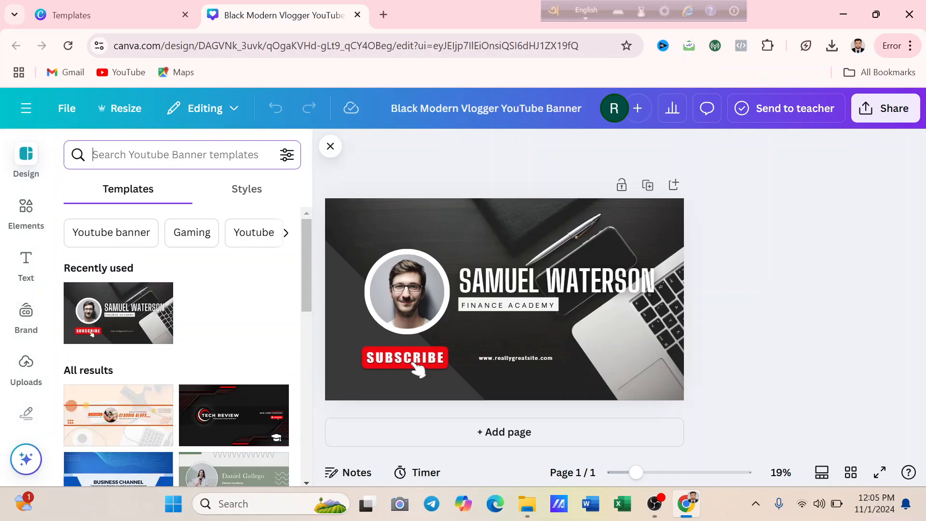
type("foo")
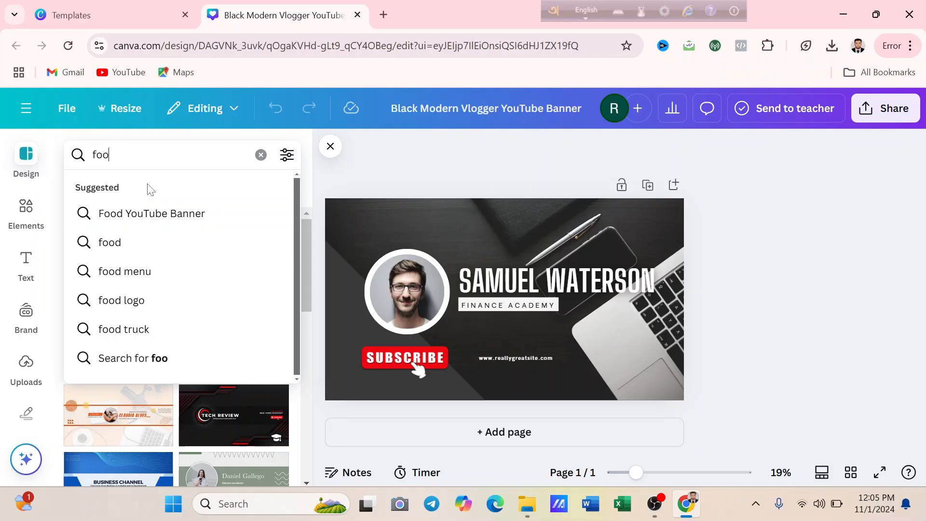
left_click(158, 221)
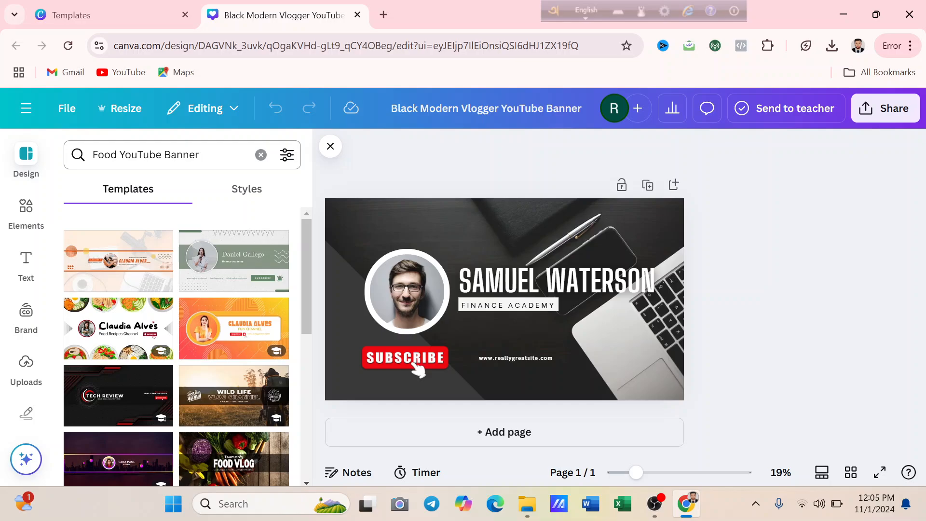
scroll(157, 323, "down", 3)
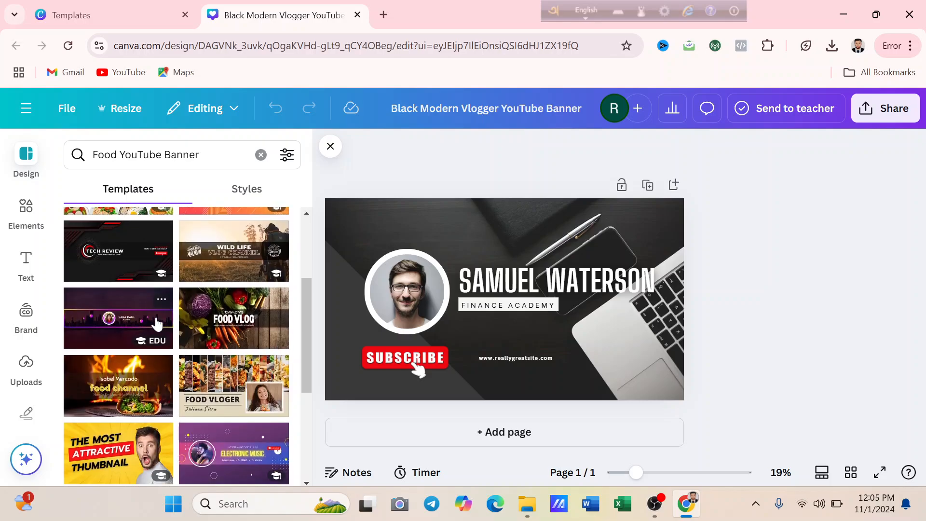
scroll(161, 326, "up", 3)
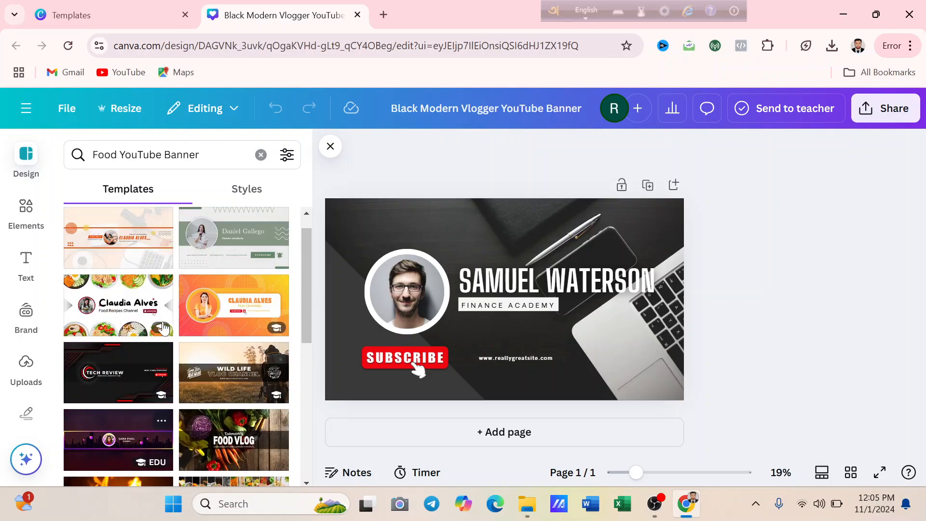
left_click(114, 336)
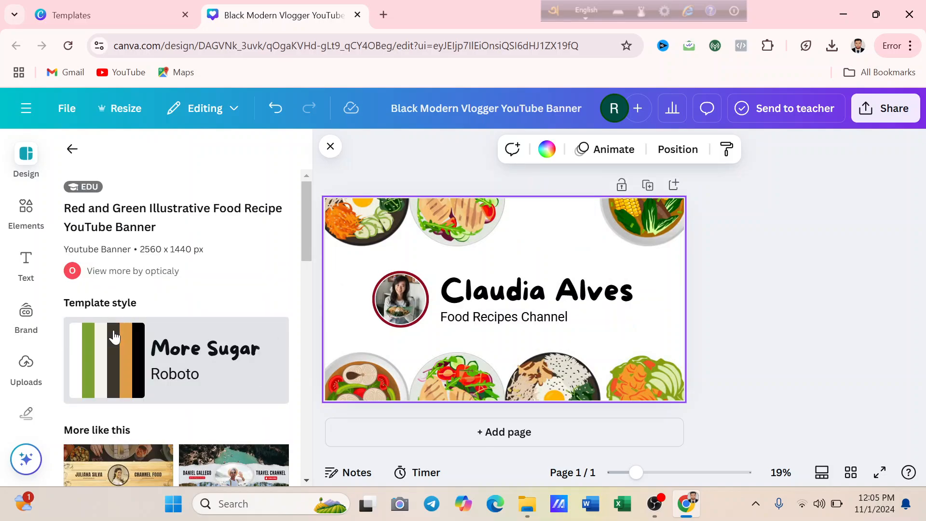
- Apply the similar Cream and Red Modern Food Vlogger Youtube Banner template and select its round portrait photo
scroll(115, 340, "down", 5)
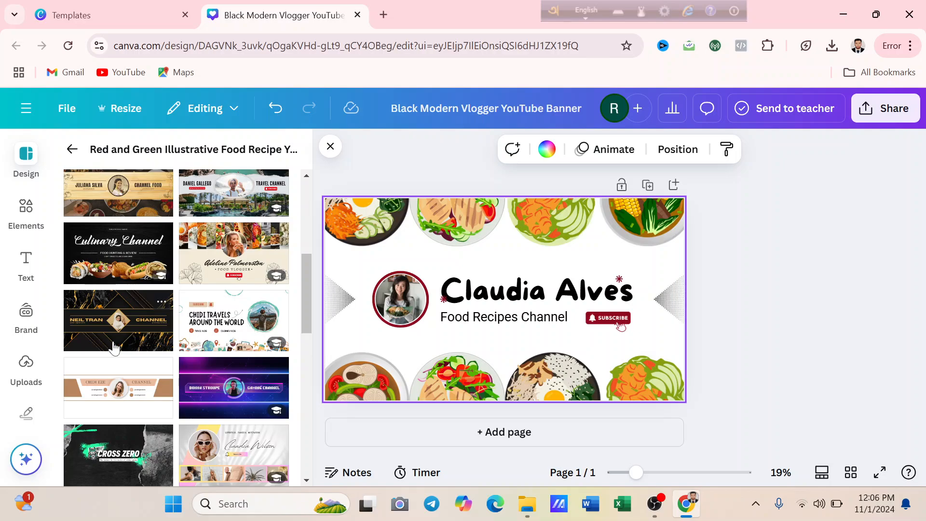
left_click(223, 250)
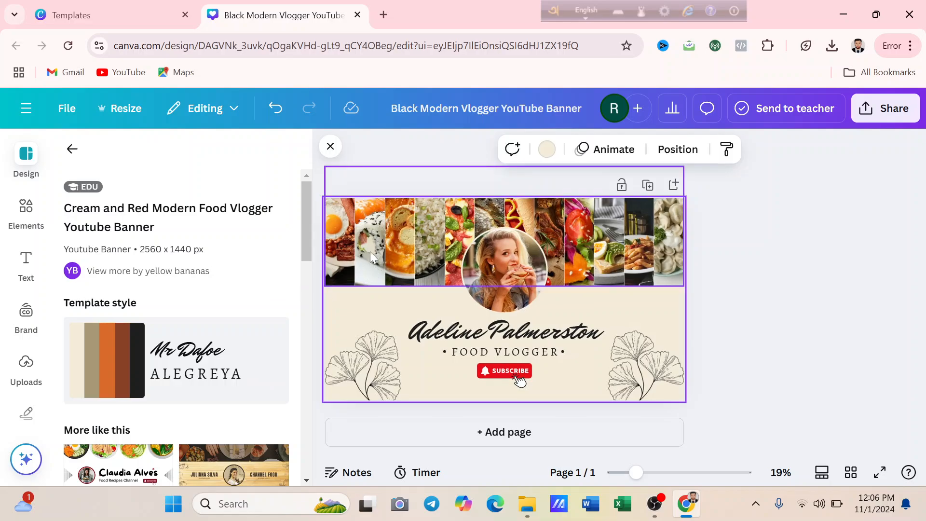
left_click(497, 293)
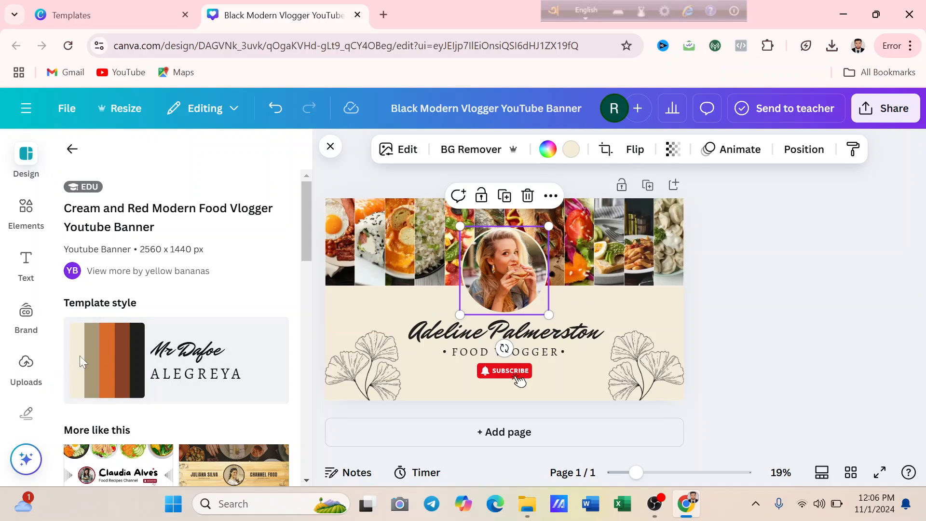
- Replace the script-style name heading below the portrait with "Street Food"
left_click(482, 337)
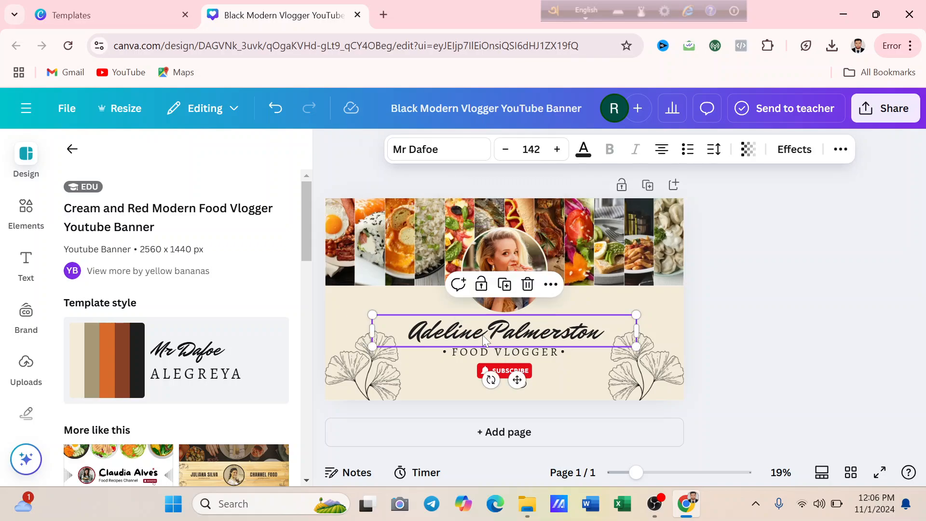
double_click(540, 340)
key("BackSpace")
type("Street")
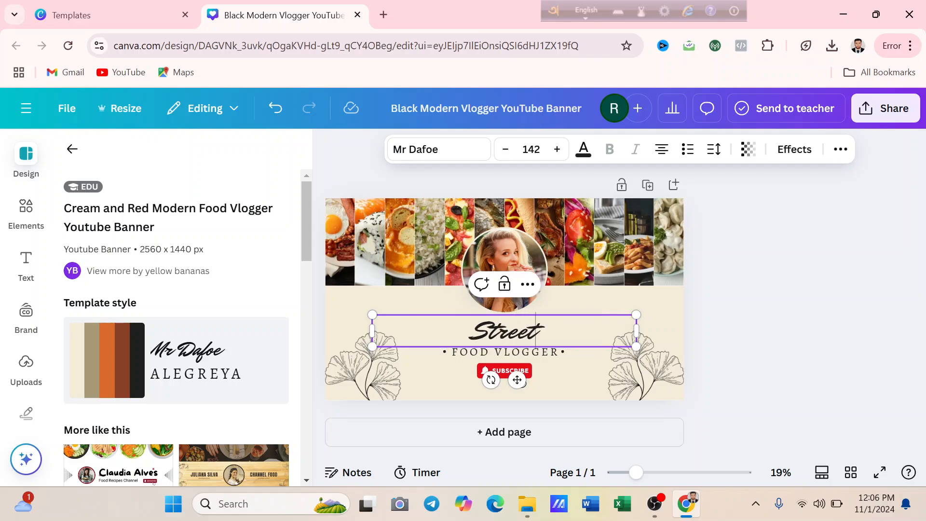
type(" Food")
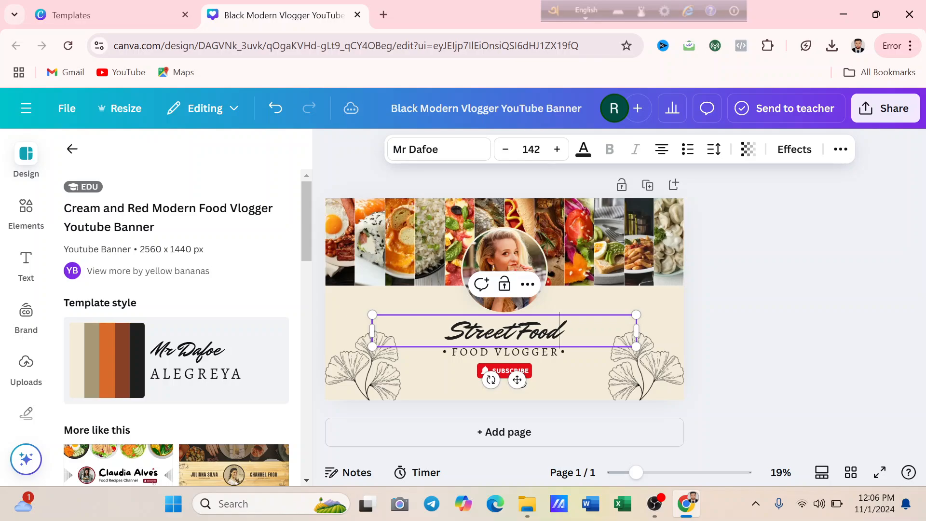
left_click(670, 303)
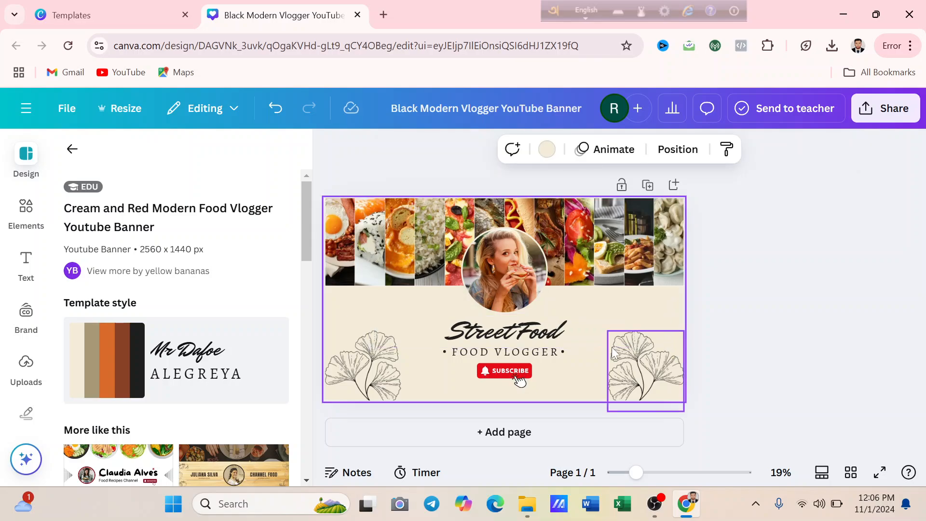
- Delete the FOOD VLOGGER subtitle and the small dot at its right end
left_click(522, 356)
key("Delete")
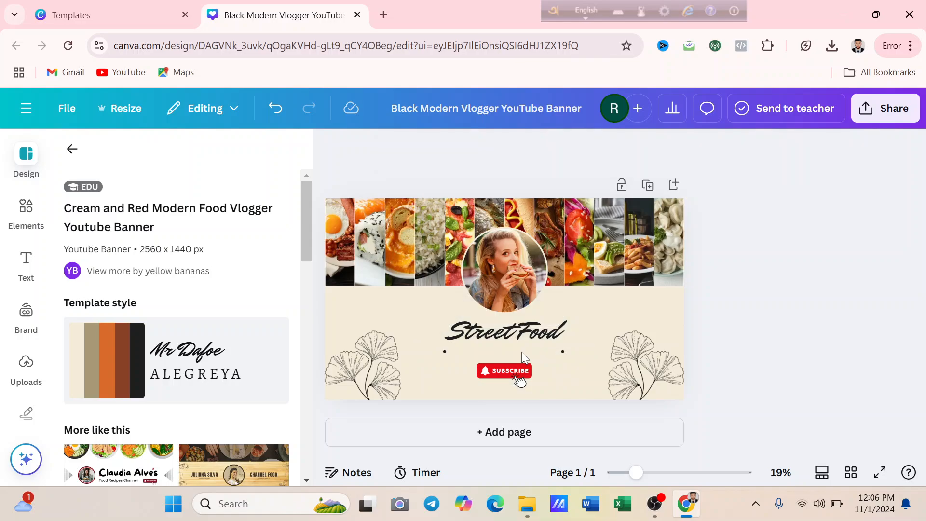
left_click(565, 350)
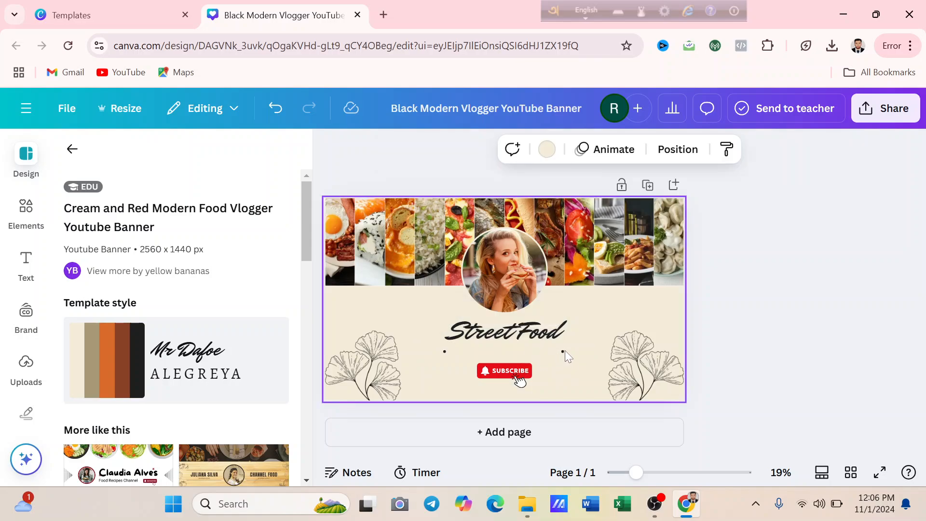
left_click(563, 351)
key("Delete")
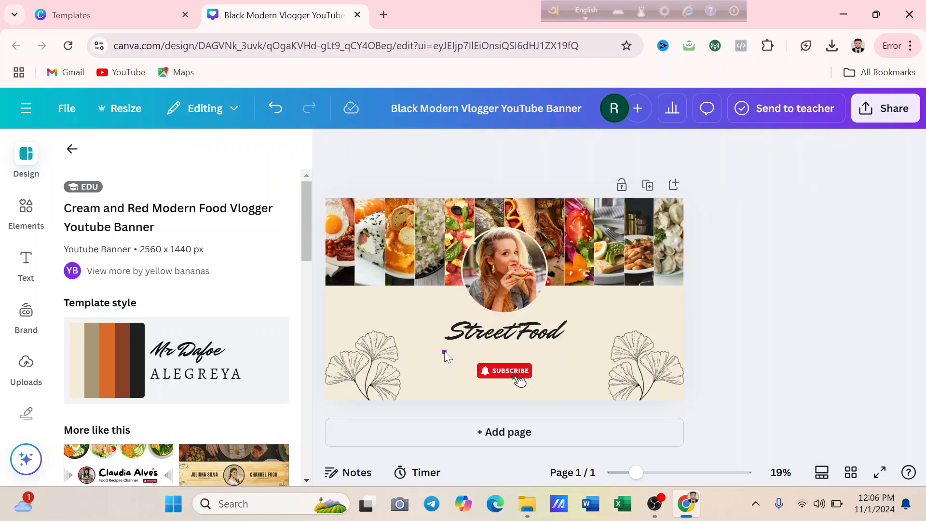
- Move the red SUBSCRIBE button slightly up, closer to the Street Food heading
left_click(579, 362)
left_click_drag(519, 380, 519, 377)
left_click(574, 352)
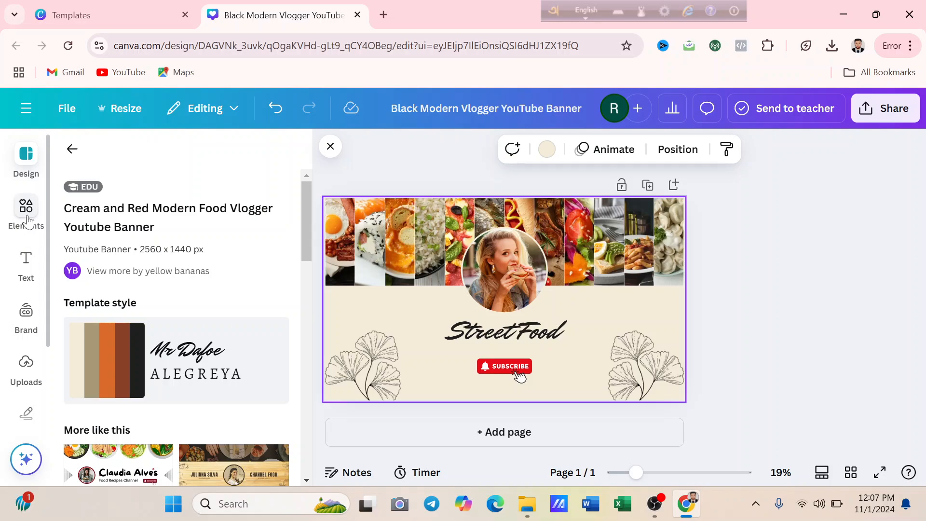
- Search the design elements for "street food"
left_click(24, 236)
type("s")
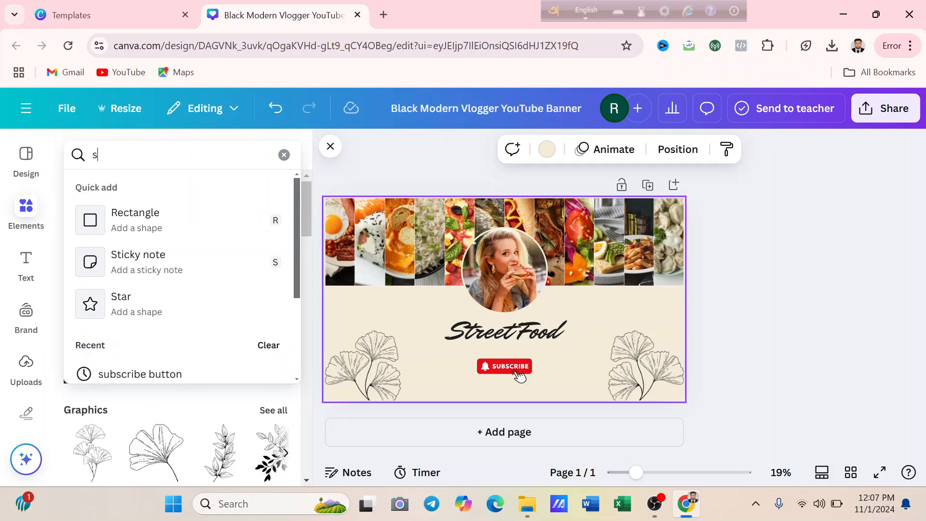
type("treet fo")
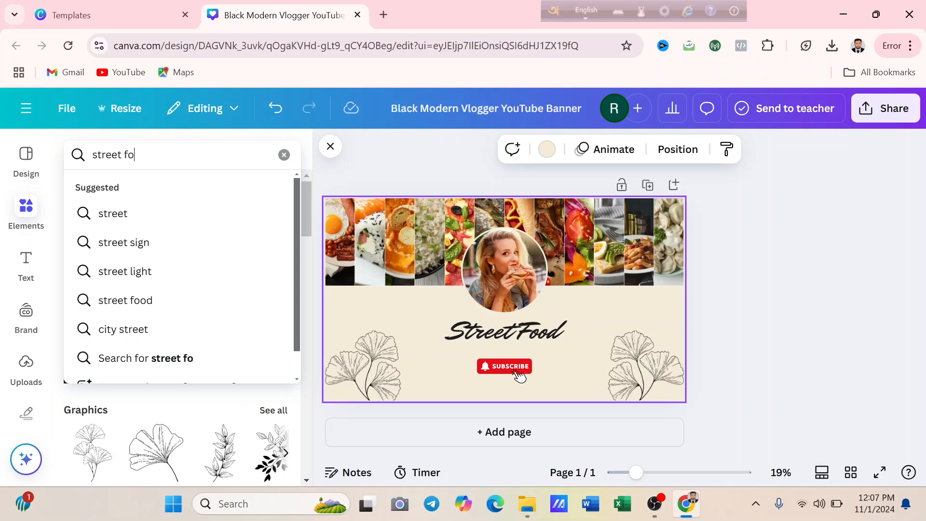
type("od")
key("Return")
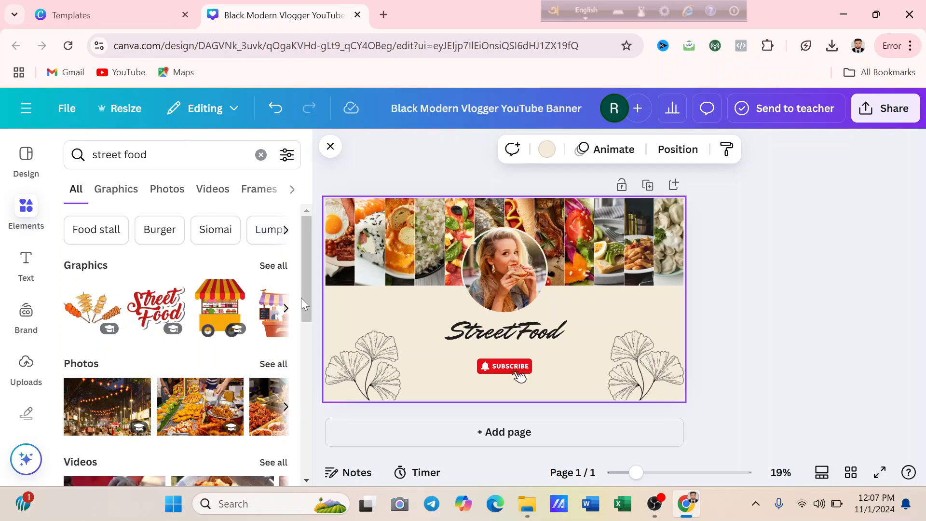
- Add the red Street Food lettering graphic to the banner's lower-right corner and delete the leaf drawing behind it
left_click_drag(307, 296, 305, 329)
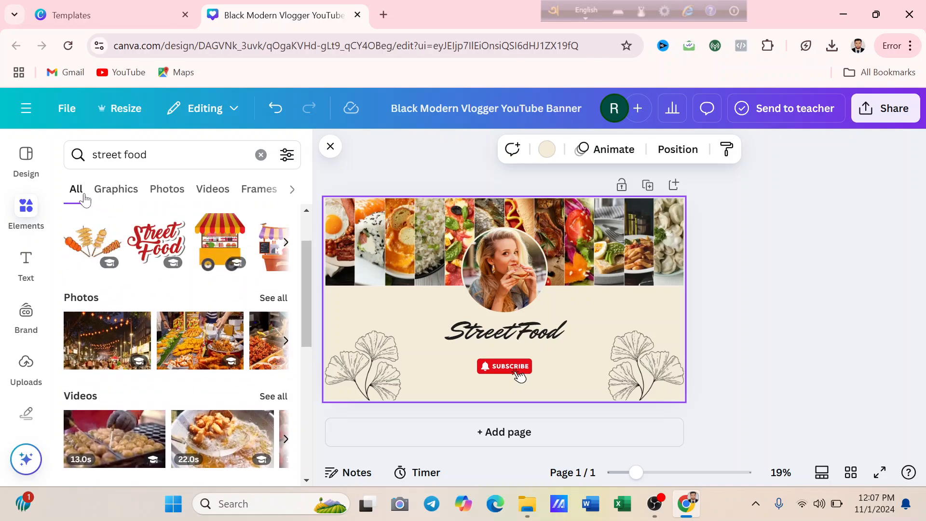
left_click(286, 242)
left_click(66, 247)
left_click(156, 245)
left_click_drag(525, 311, 625, 368)
left_click(629, 370)
key("Delete")
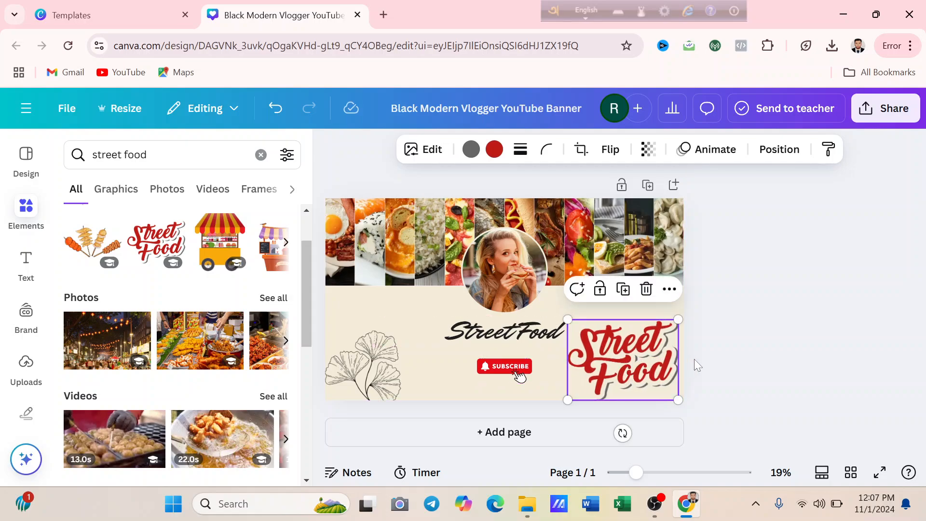
left_click(755, 364)
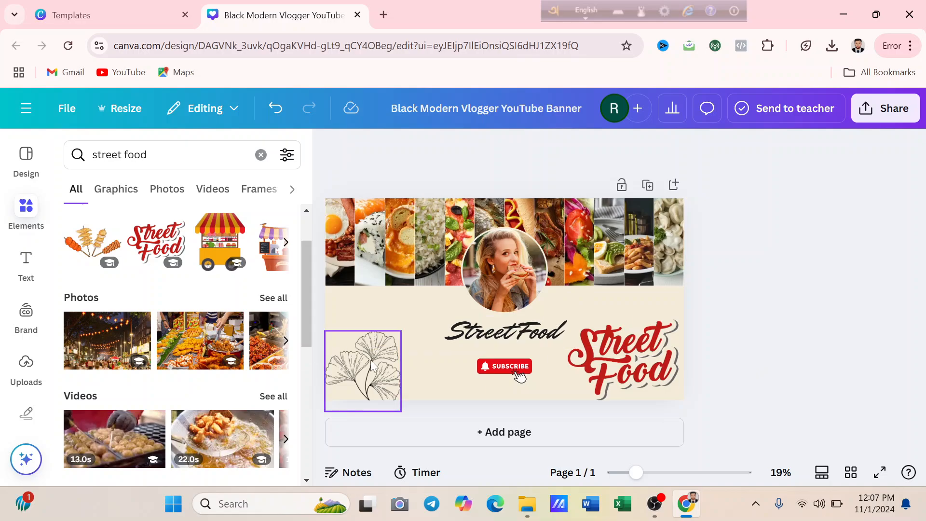
- Browse the full set of street food graphics for an illustration that suits the banner's lower-left corner
left_click(285, 242)
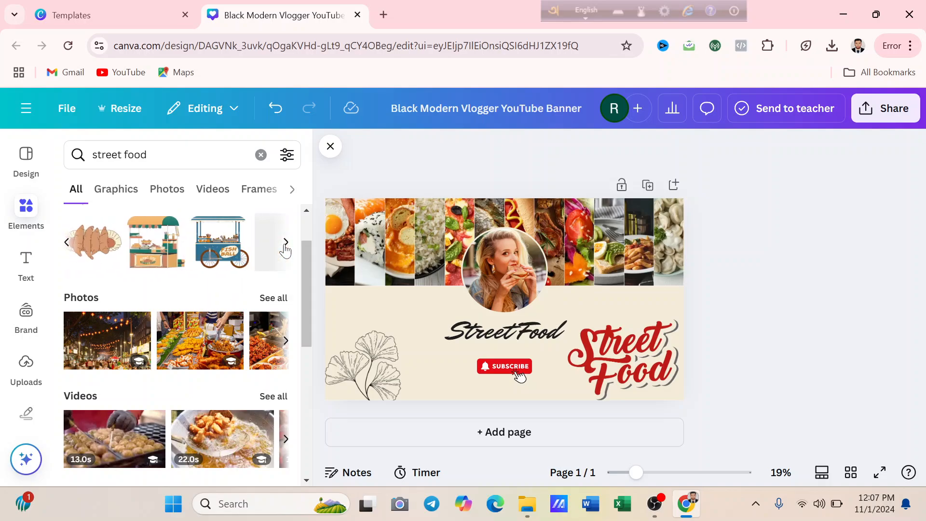
left_click(284, 244)
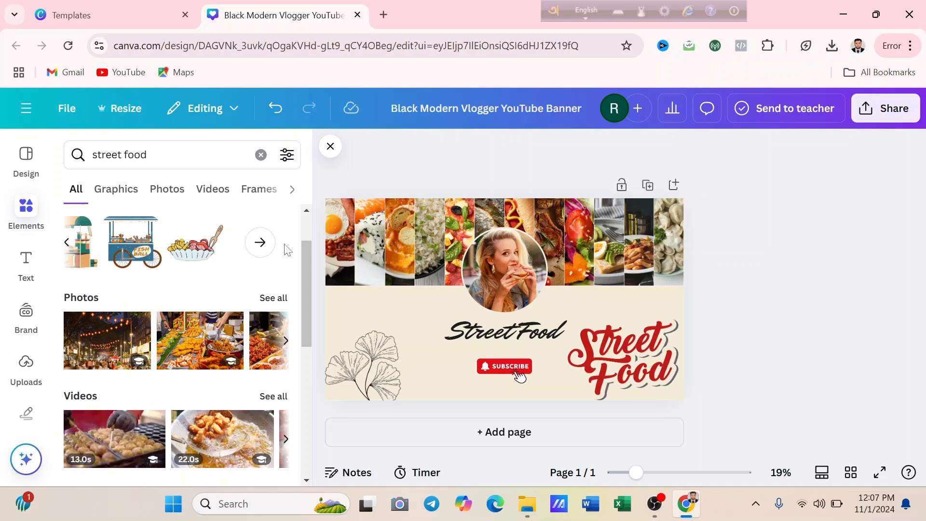
left_click(259, 242)
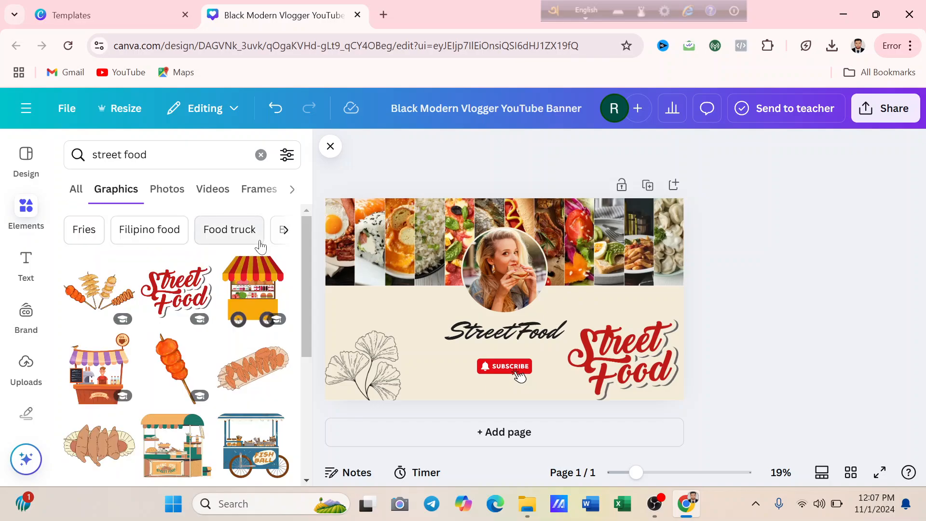
scroll(175, 356, "down", 3)
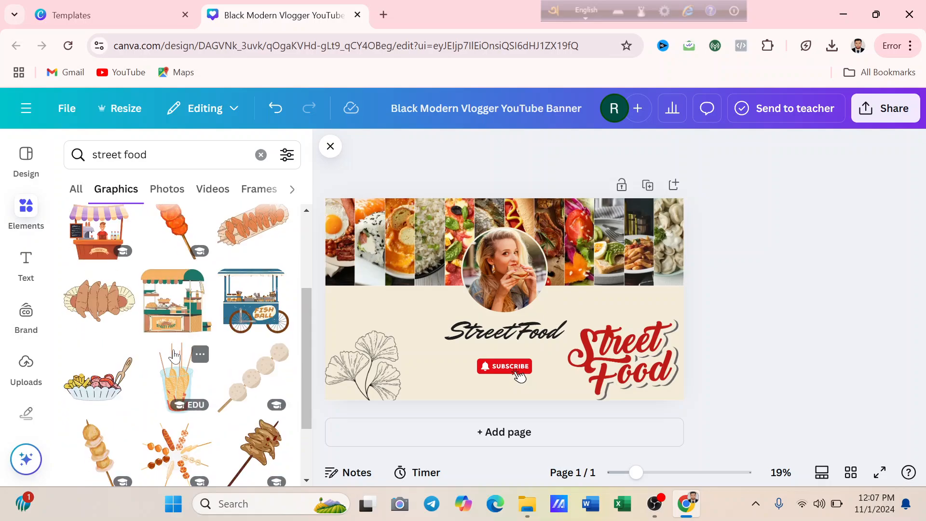
scroll(175, 354, "down", 5)
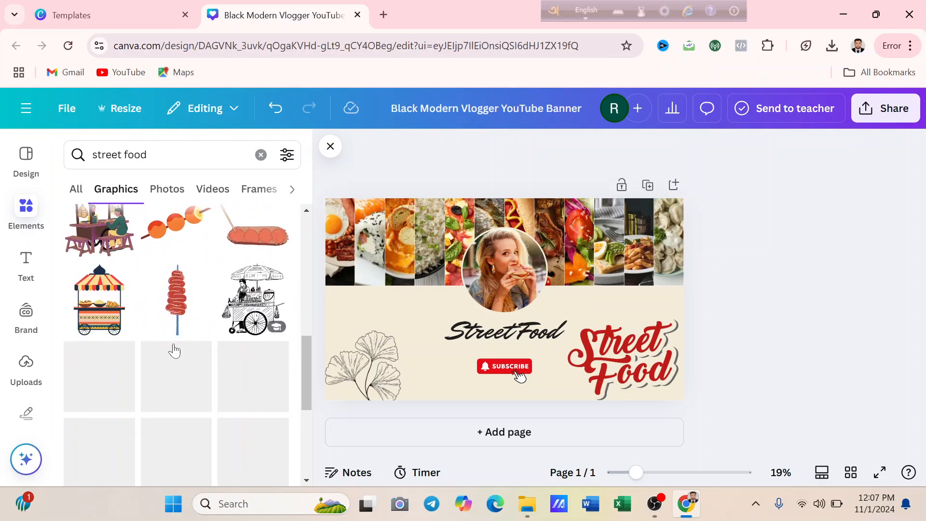
scroll(174, 349, "down", 3)
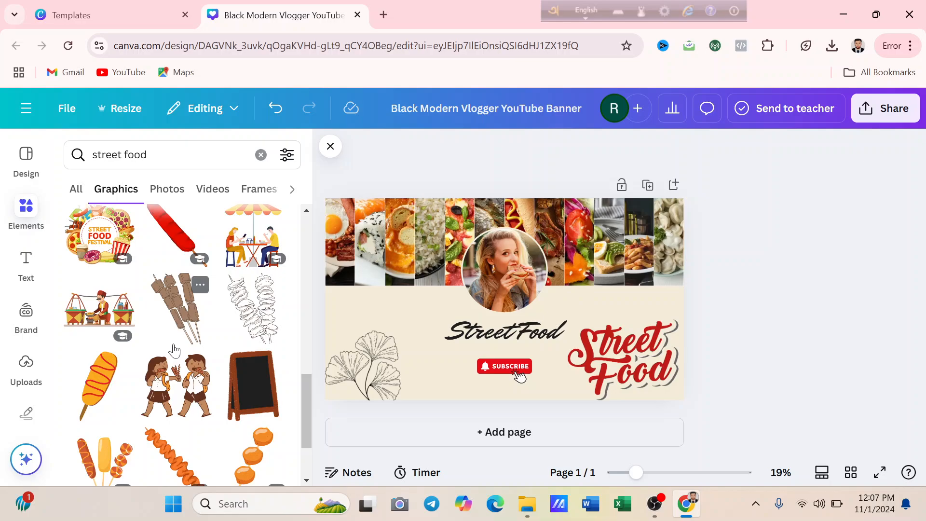
scroll(175, 350, "down", 3)
scroll(171, 332, "down", 3)
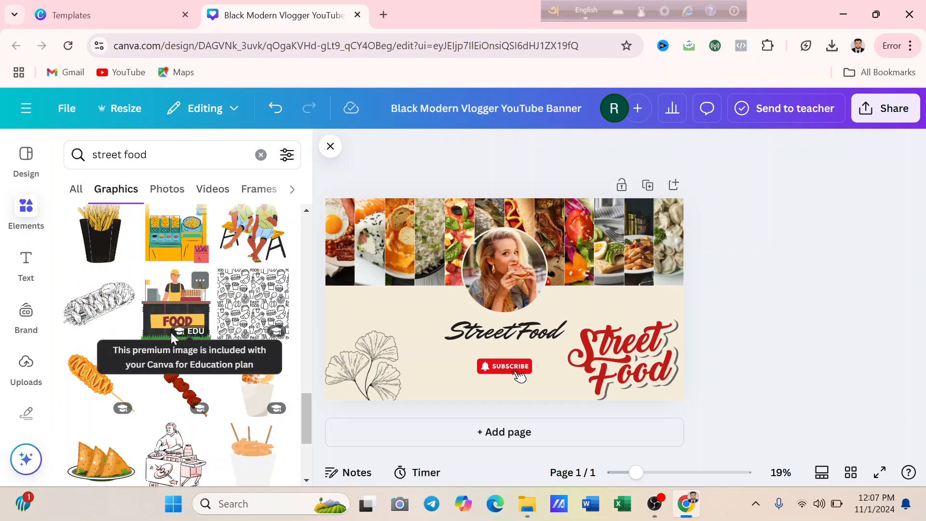
scroll(171, 332, "up", 15)
scroll(170, 331, "up", 5)
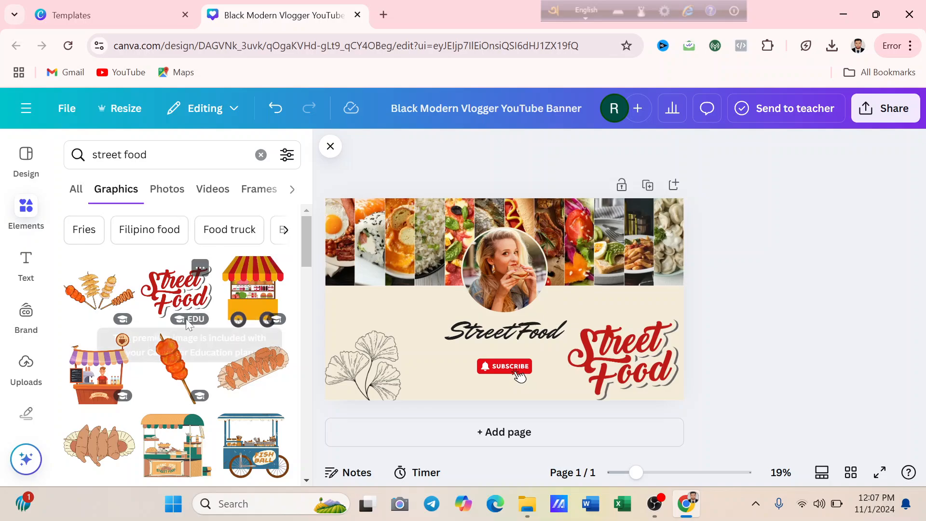
- Replace the remaining leaf drawing with the purple-striped food stall graphic in the lower-left corner, keeping the portrait centred above the heading
left_click(99, 369)
left_click(381, 374)
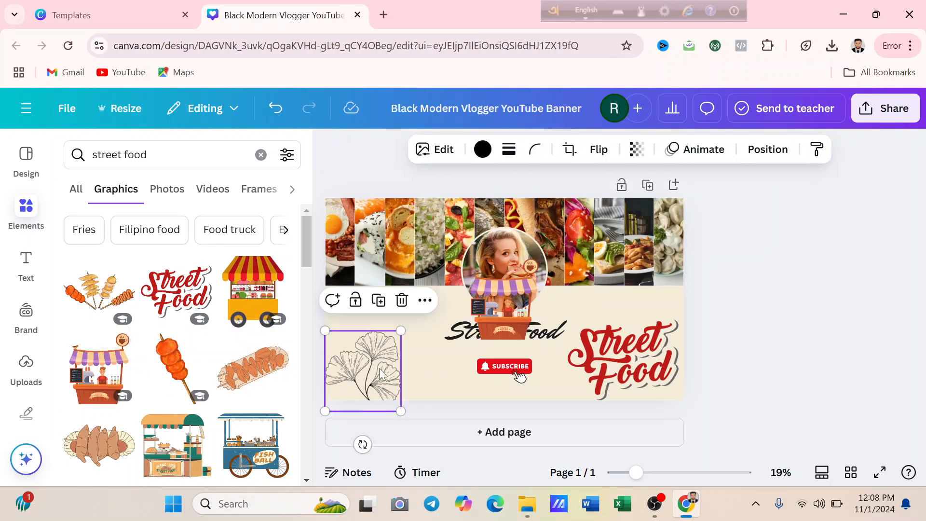
key("Delete")
mouse_move(509, 265)
left_mouse_down()
mouse_move(510, 295)
mouse_move(408, 343)
mouse_move(505, 287)
mouse_move(499, 299)
mouse_move(505, 266)
mouse_move(500, 327)
mouse_move(392, 376)
mouse_move(372, 399)
mouse_move(486, 278)
left_mouse_up()
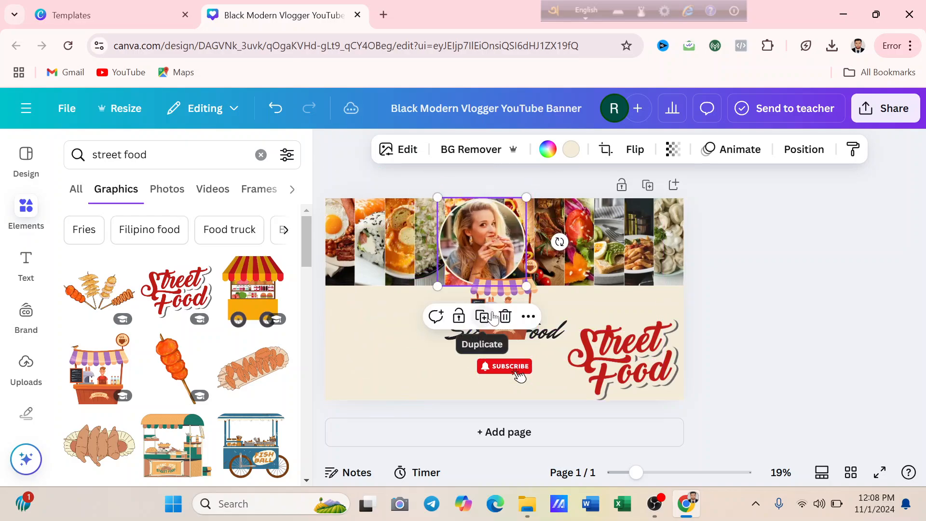
left_click_drag(494, 335, 349, 390)
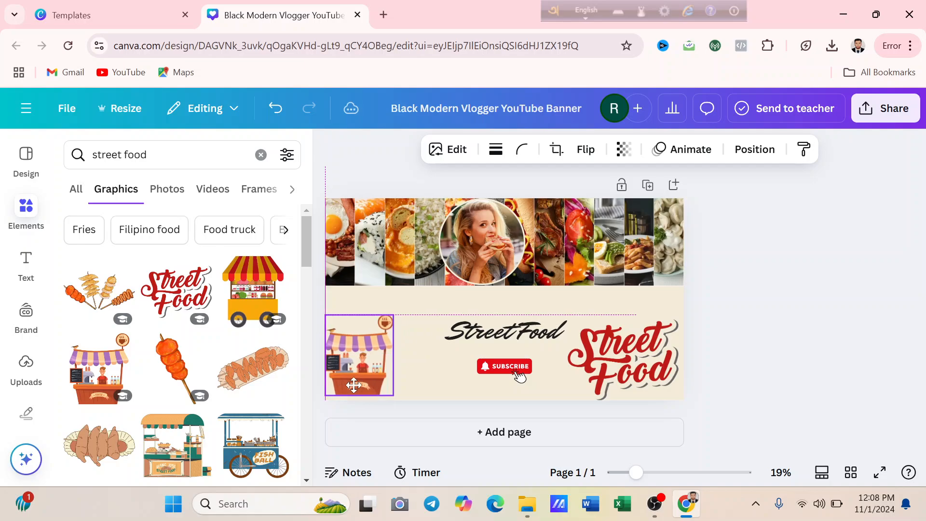
left_click_drag(488, 260, 508, 295)
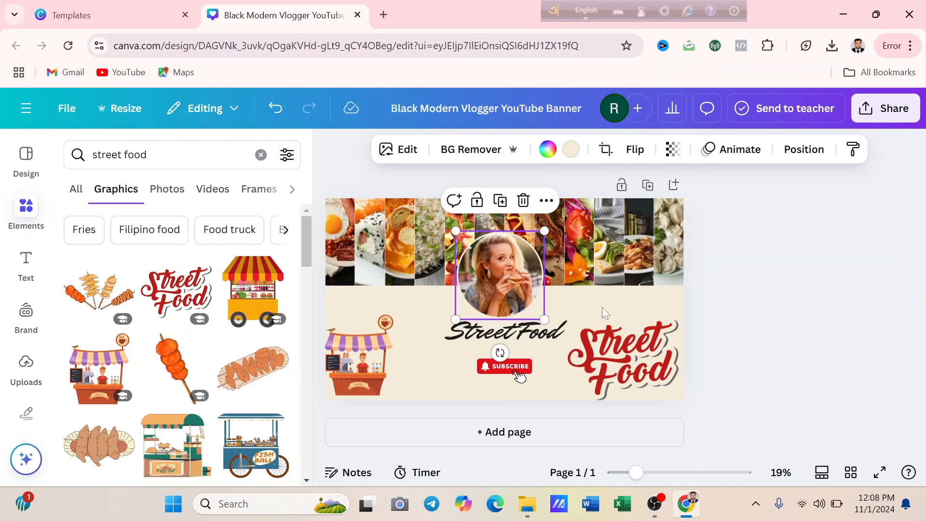
left_click(786, 305)
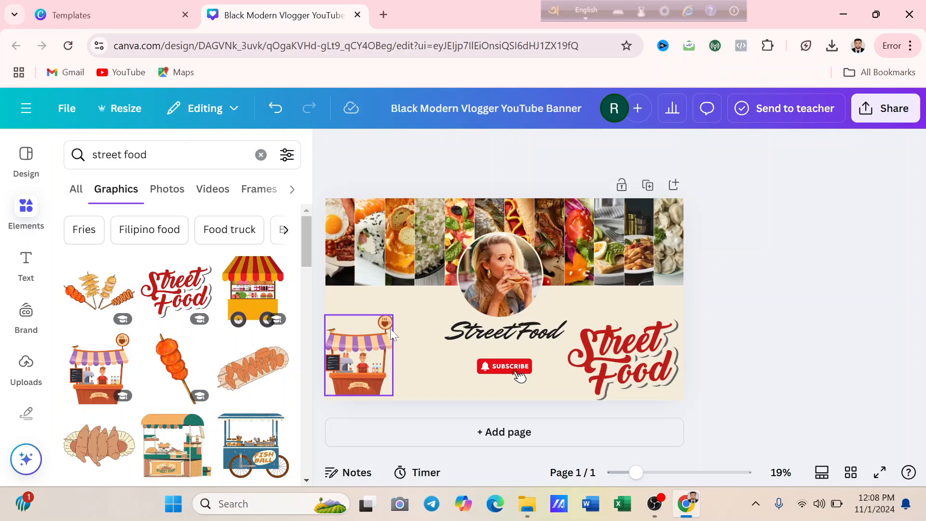
- Enlarge the food stall graphic slightly and shift it down to the banner's lower edge, a little in from the side
left_click(388, 344)
left_click_drag(393, 314, 397, 309)
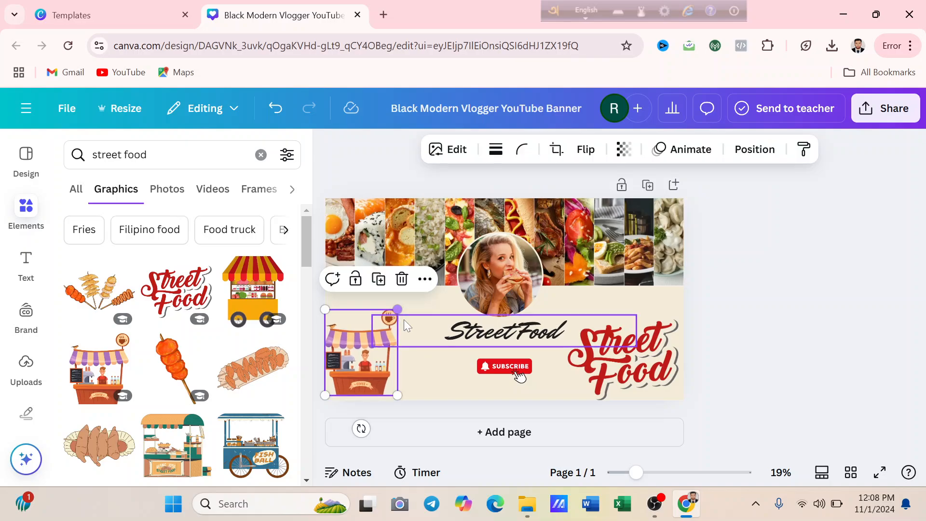
left_click(433, 368)
left_click(384, 367)
left_click_drag(384, 366, 388, 372)
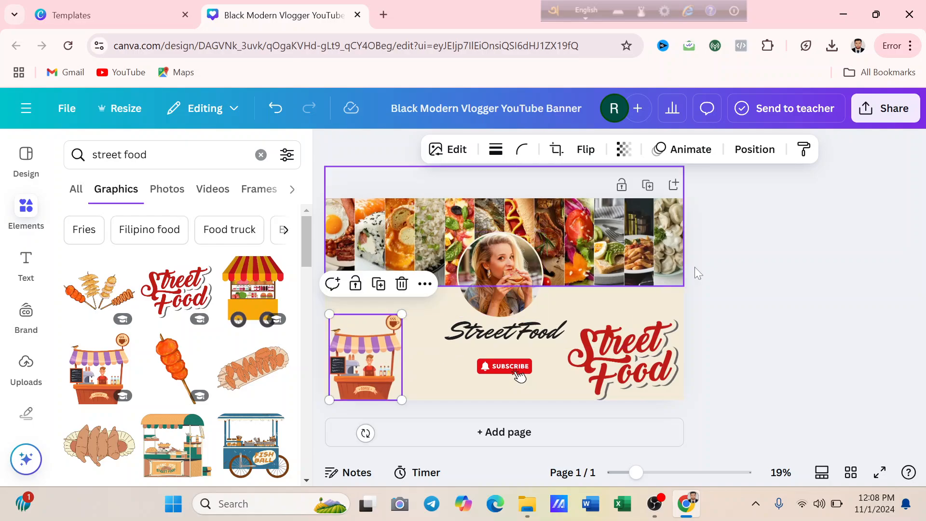
left_click(826, 286)
- Review the banner's PNG download settings and close them without exporting
left_click(913, 115)
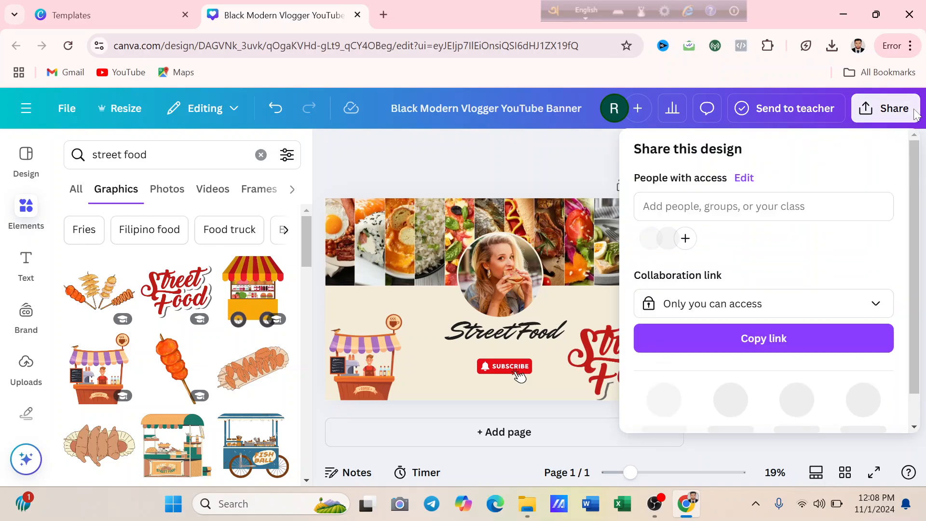
scroll(796, 289, "down", 3)
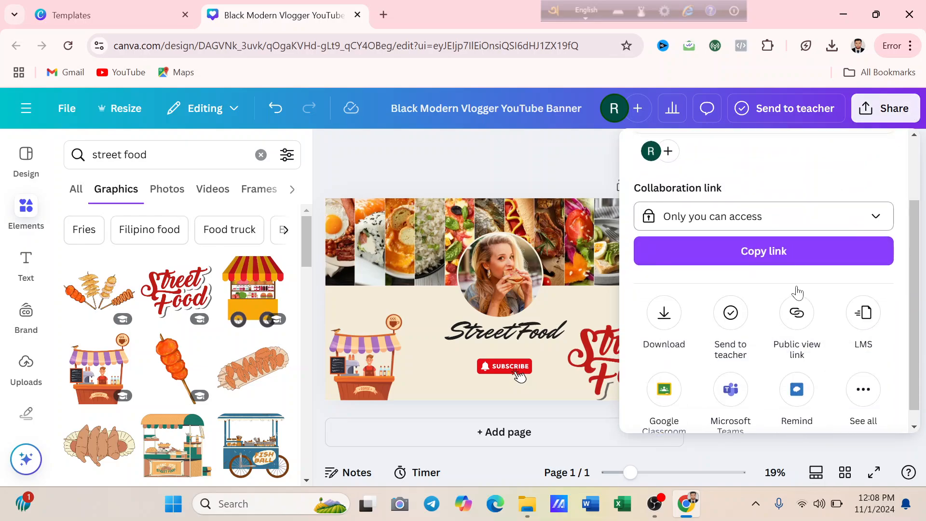
left_click(664, 303)
scroll(753, 366, "down", 1)
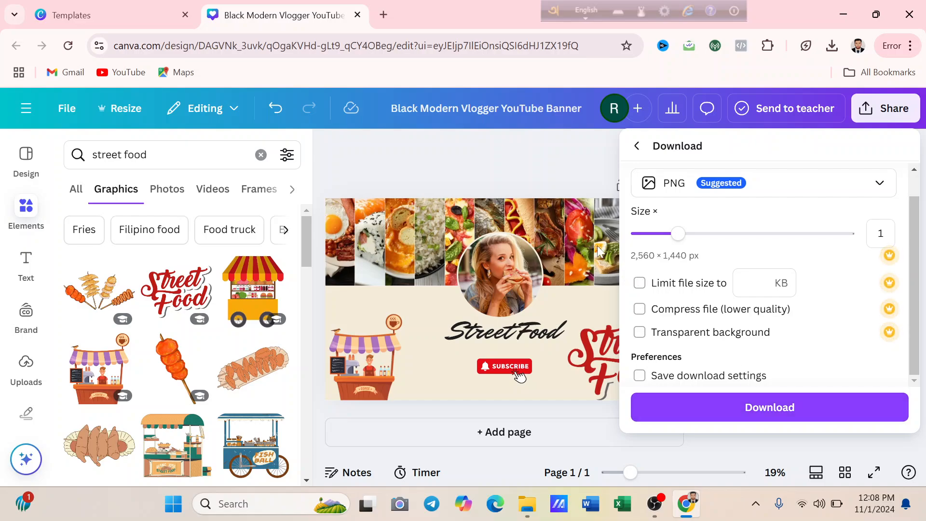
left_click(498, 143)
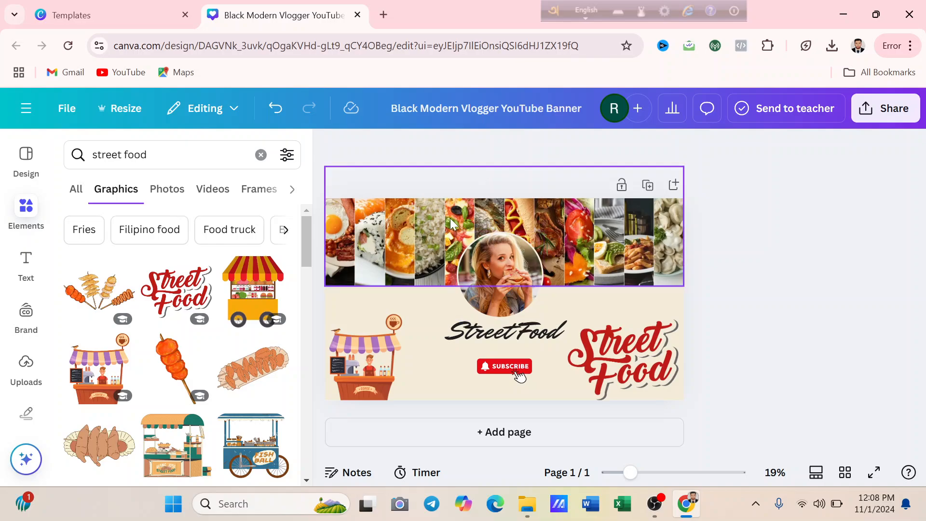
left_click(22, 153)
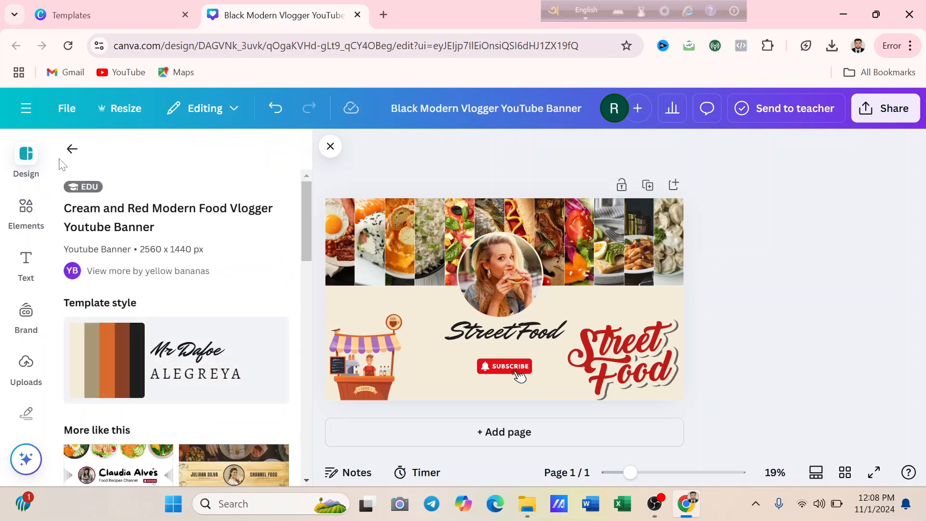
left_click(72, 149)
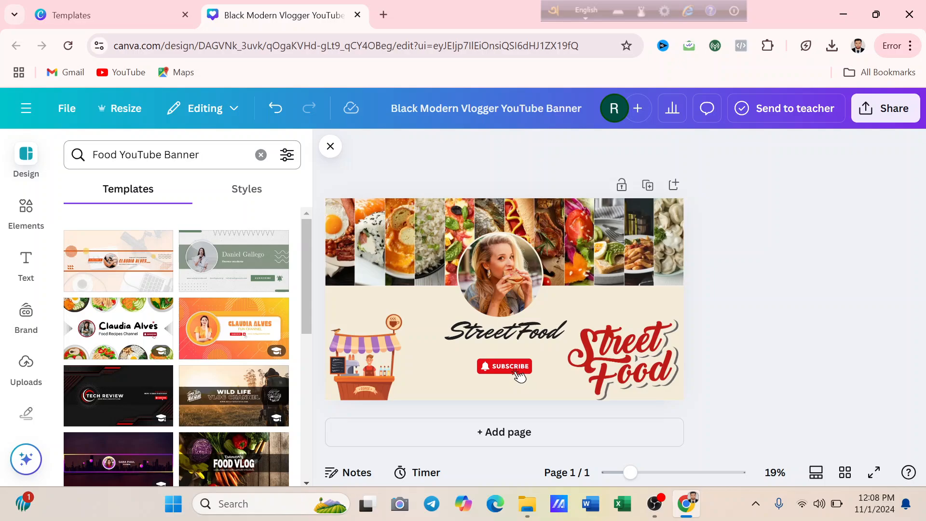
left_click(117, 154)
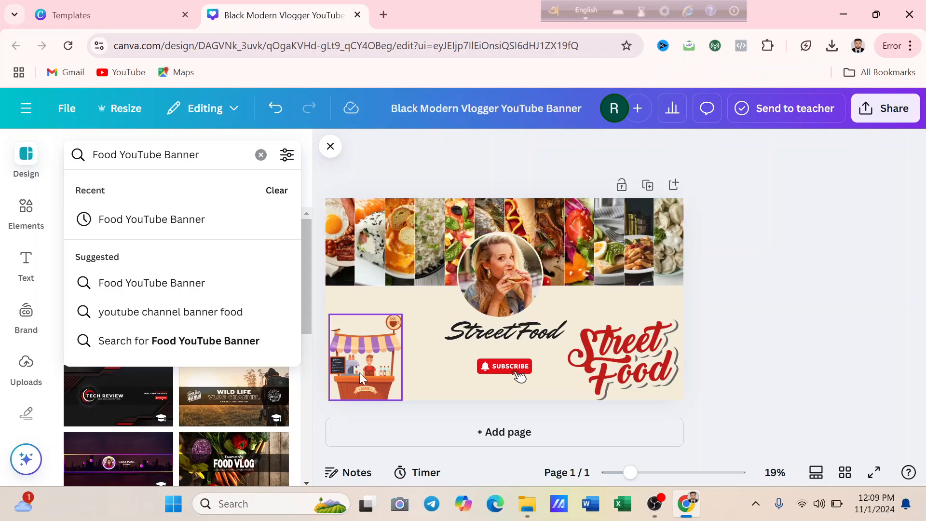
left_click(26, 264)
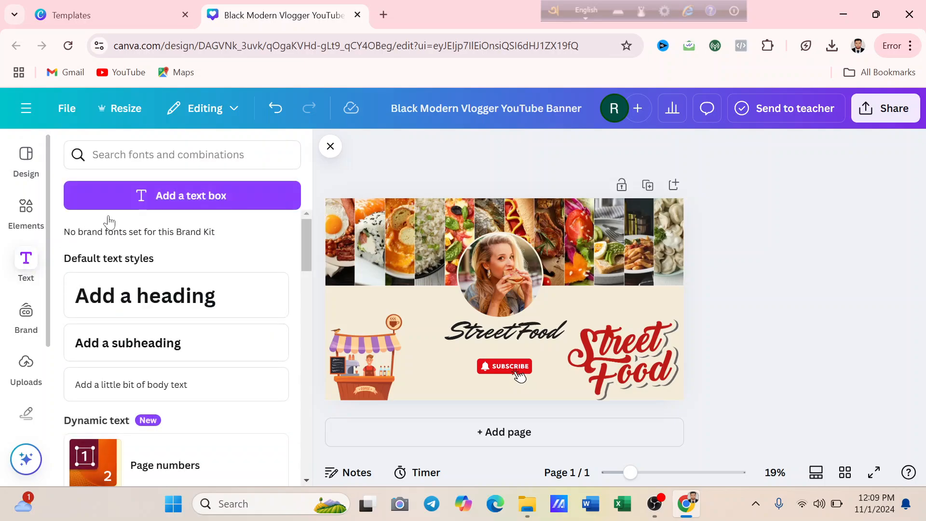
left_click(30, 376)
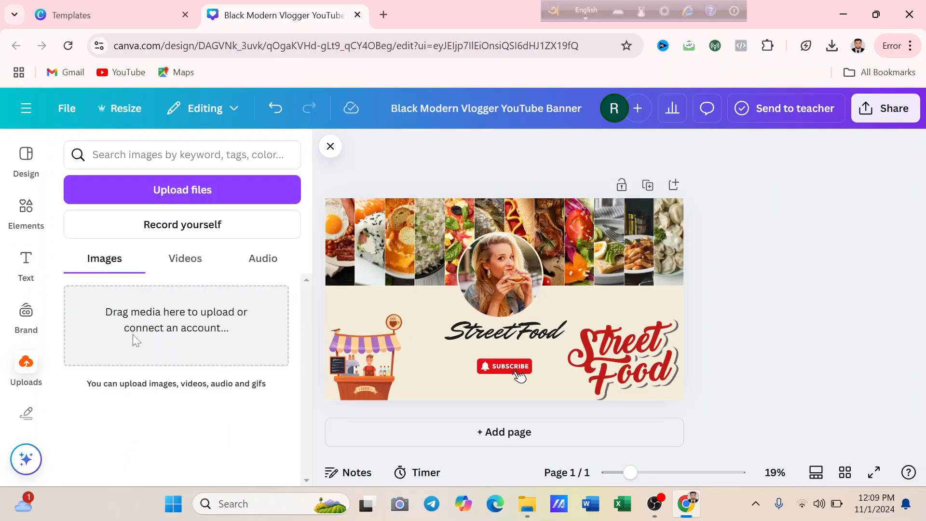
left_click(30, 232)
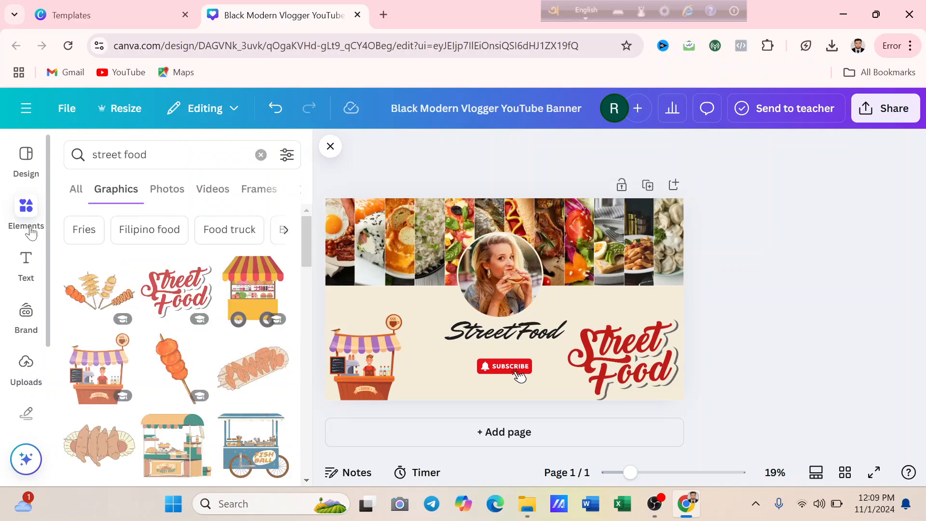